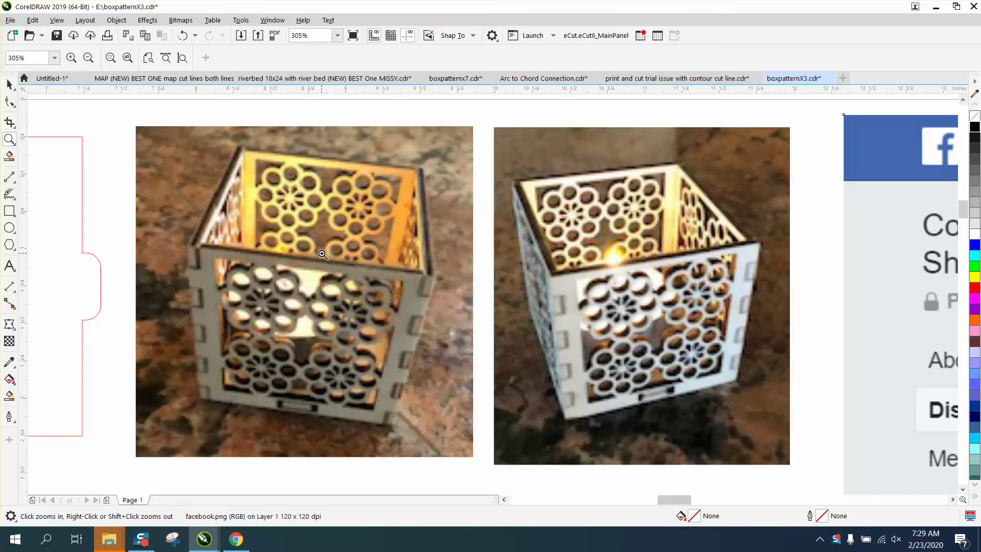
Step: Zoom to the box layout and nudge the plain bottom-piece outline slightly left
scroll(323, 254, down, 2)
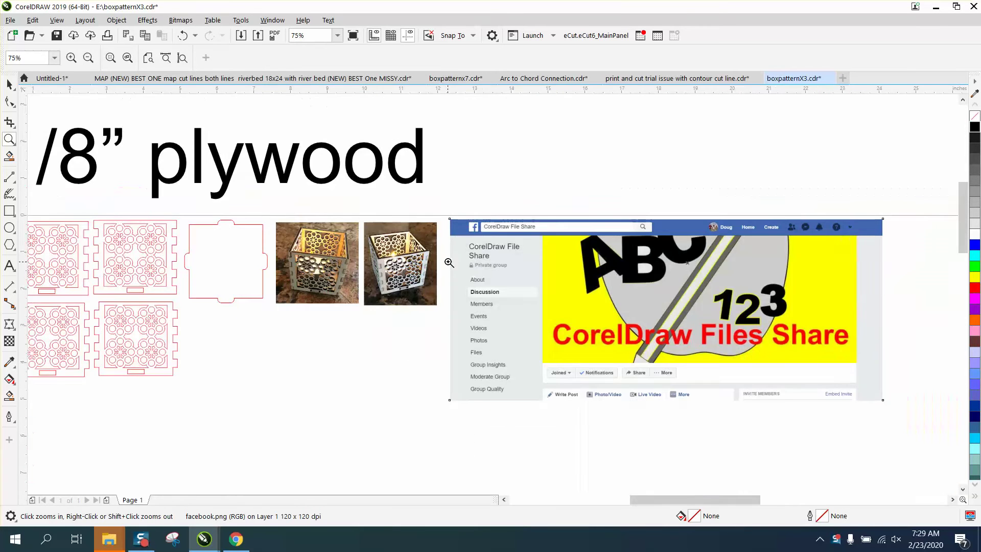
drag(461, 217, 555, 250)
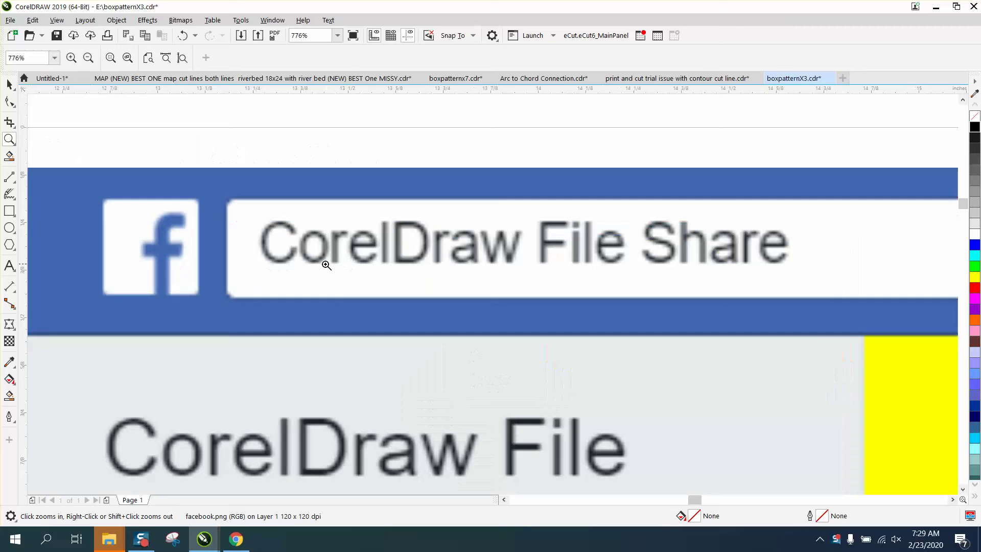
scroll(630, 267, down, 3)
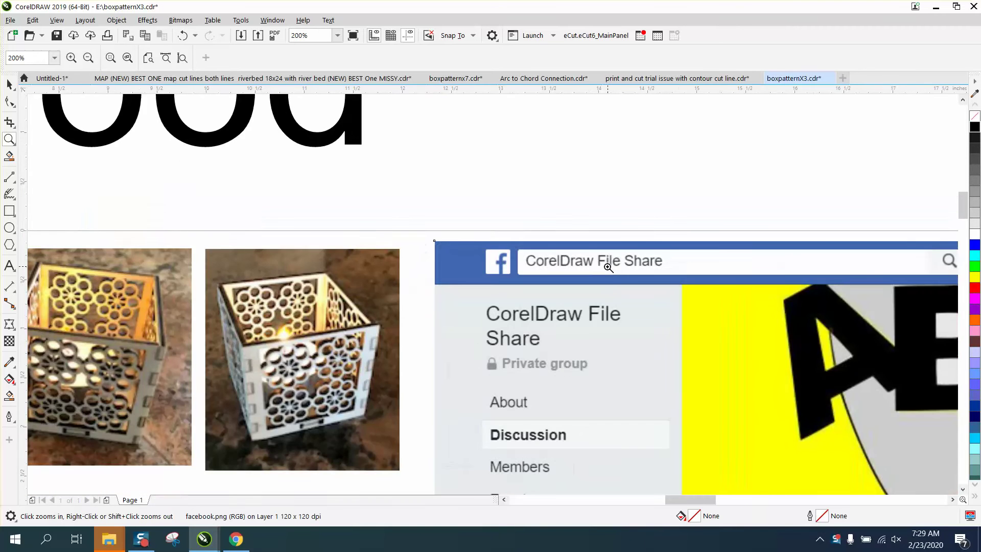
right_click(400, 274)
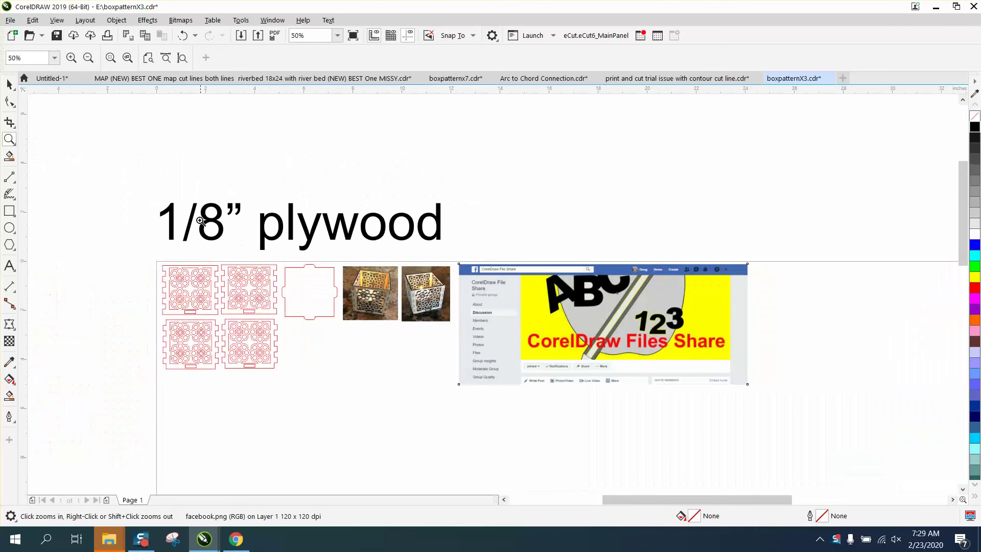
drag(153, 192, 478, 383)
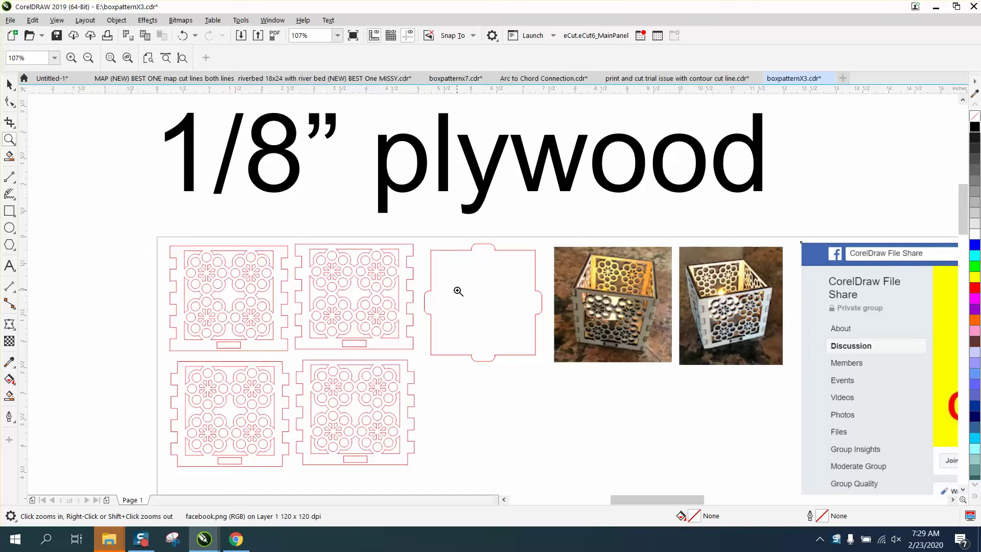
click(9, 85)
drag(457, 254, 451, 249)
click(446, 227)
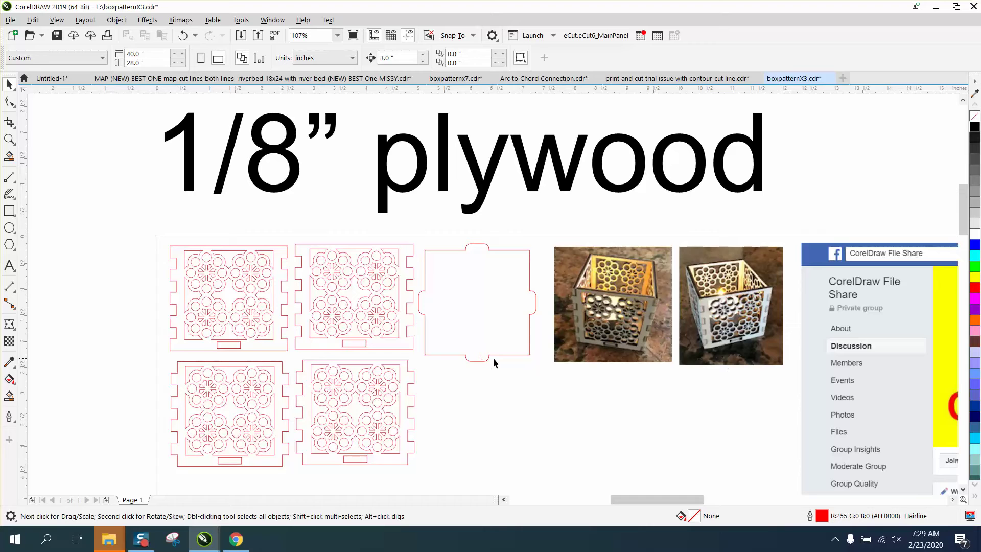
Step: Zoom in on the box panels at the page's left
click(9, 139)
drag(685, 319, 817, 394)
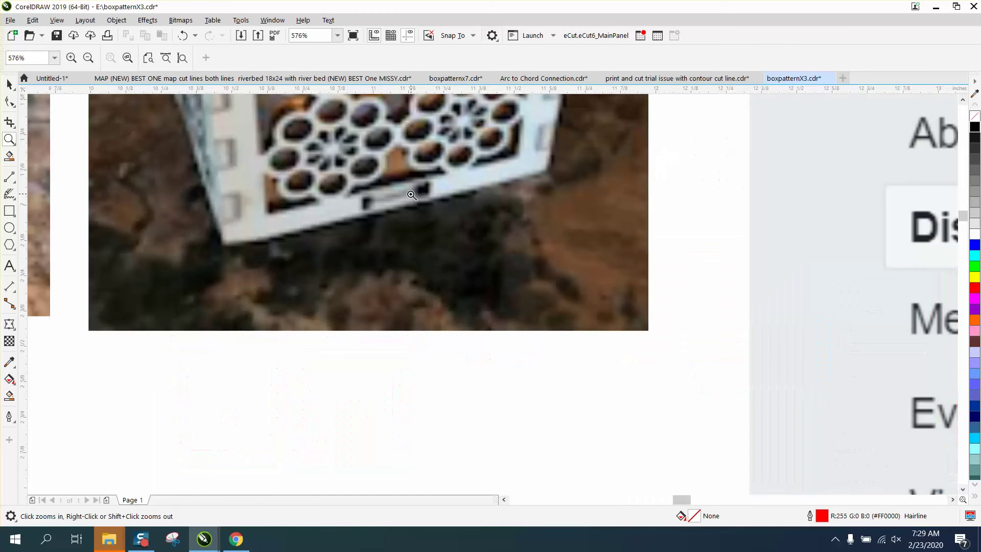
scroll(422, 209, down, 3)
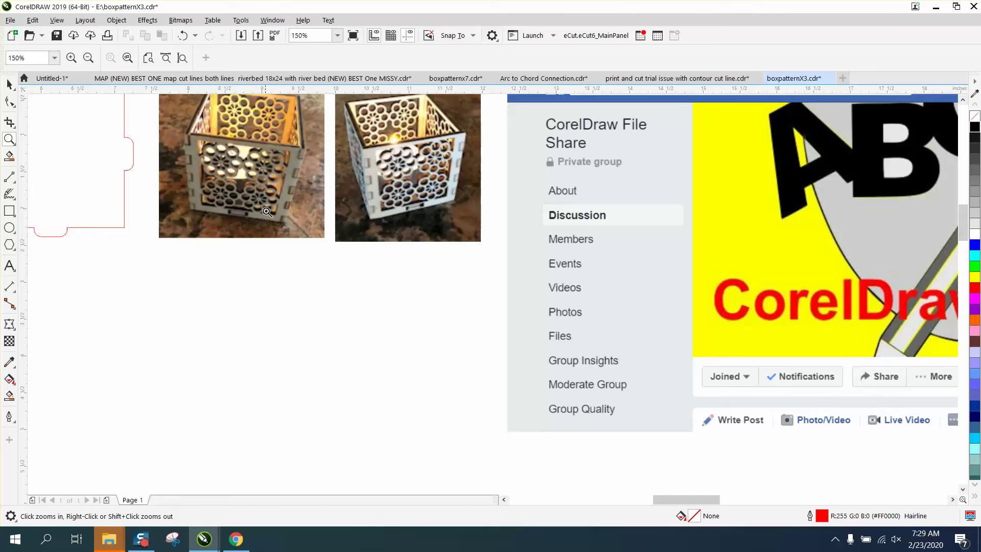
scroll(338, 199, down, 2)
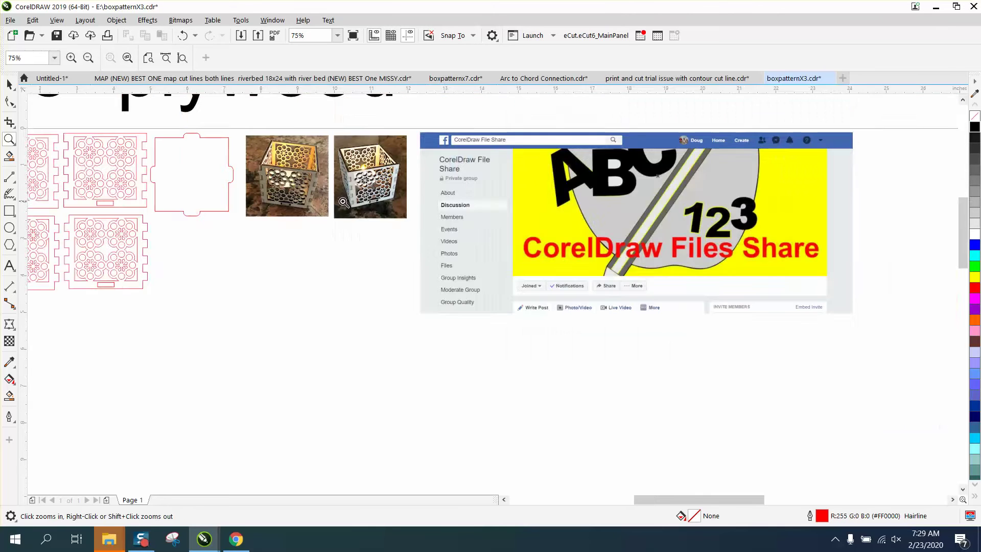
scroll(351, 207, down, 2)
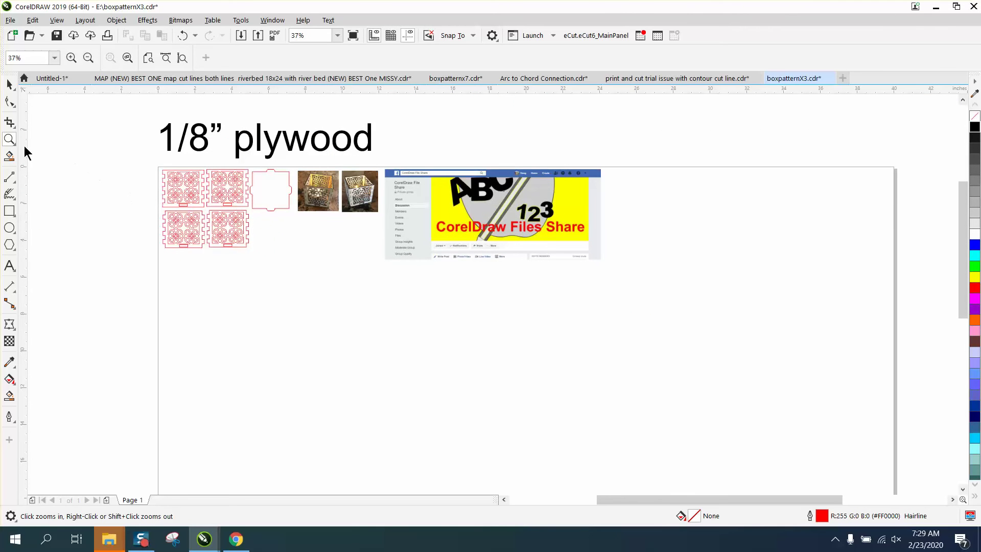
drag(129, 162, 433, 282)
Step: Draw a rectangle across the top panels' joint and Smart Fill both tab regions black
click(7, 85)
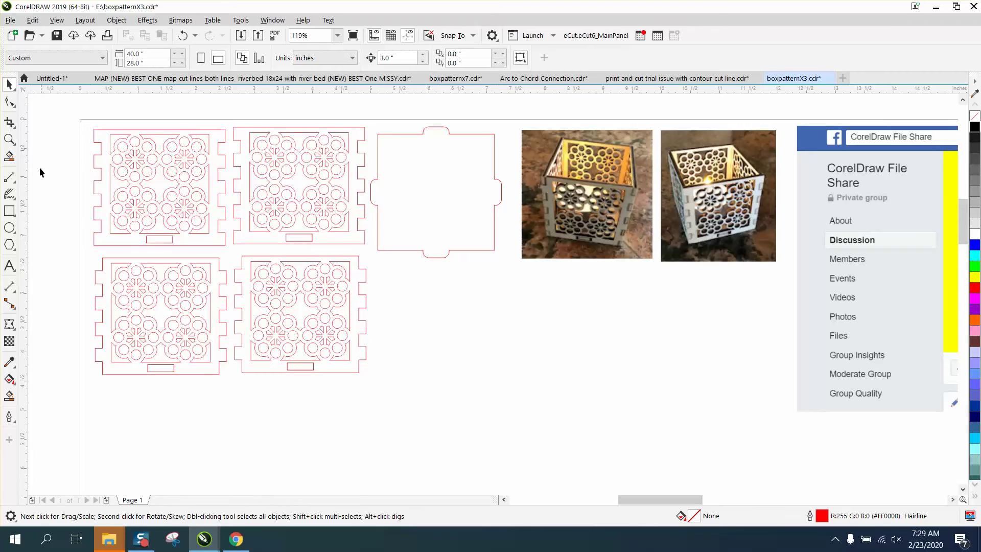
click(10, 211)
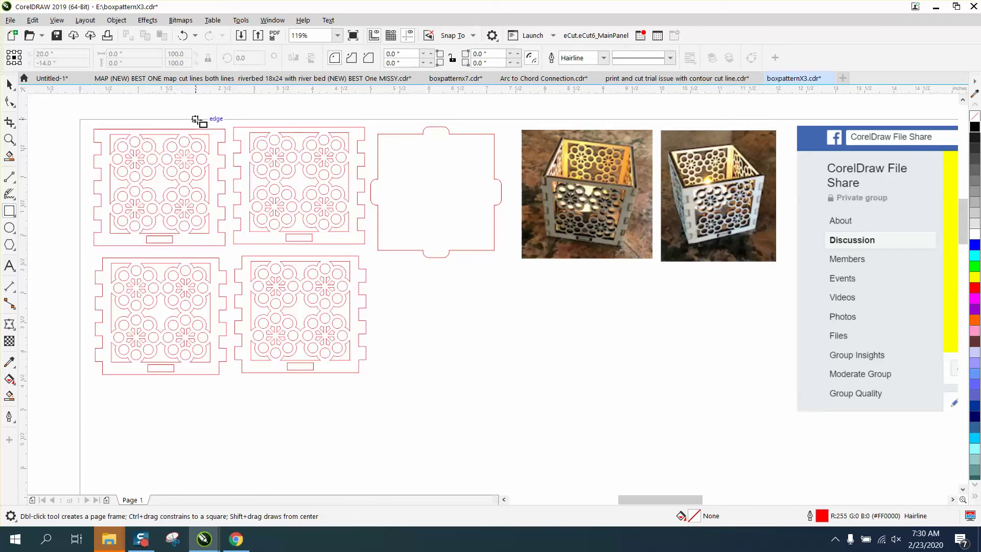
drag(214, 119, 247, 190)
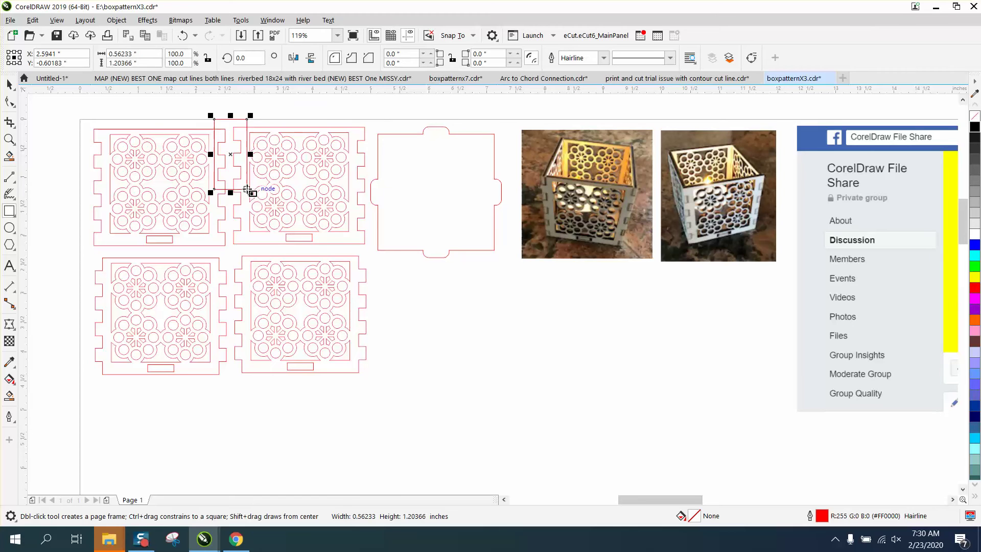
click(9, 396)
click(238, 134)
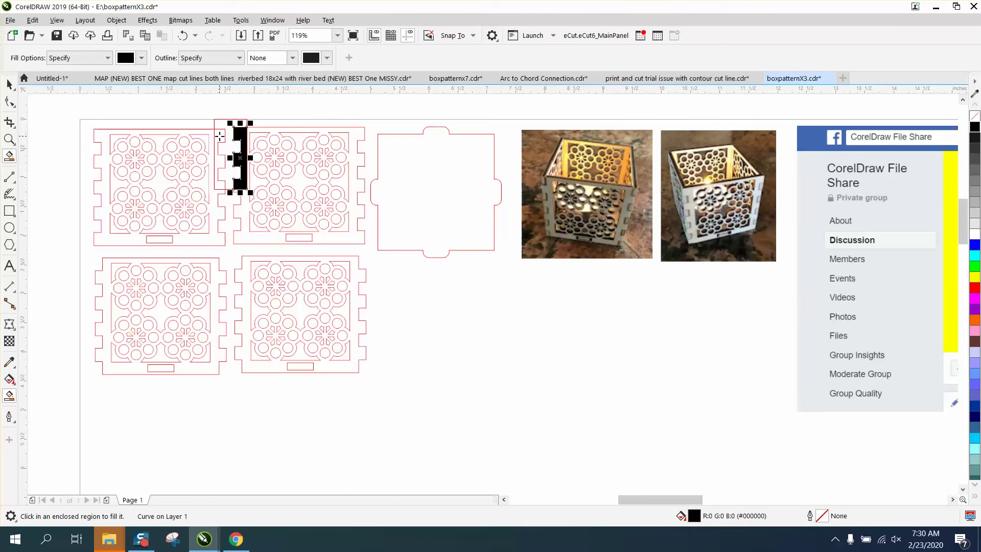
click(220, 136)
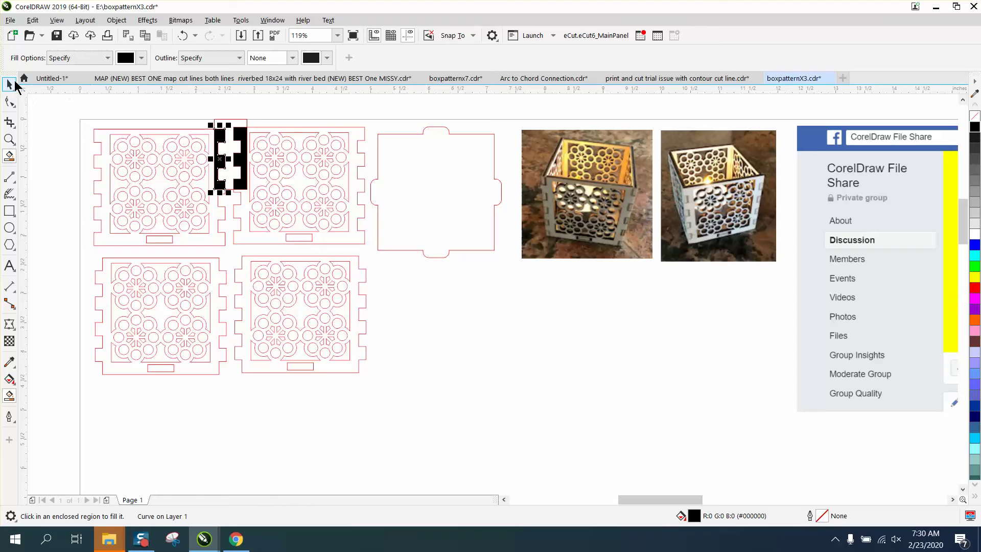
Step: Move both black pieces off the page's left, stacked, and select them together
click(9, 84)
drag(210, 159, 44, 150)
drag(247, 162, 62, 217)
shift+click(51, 152)
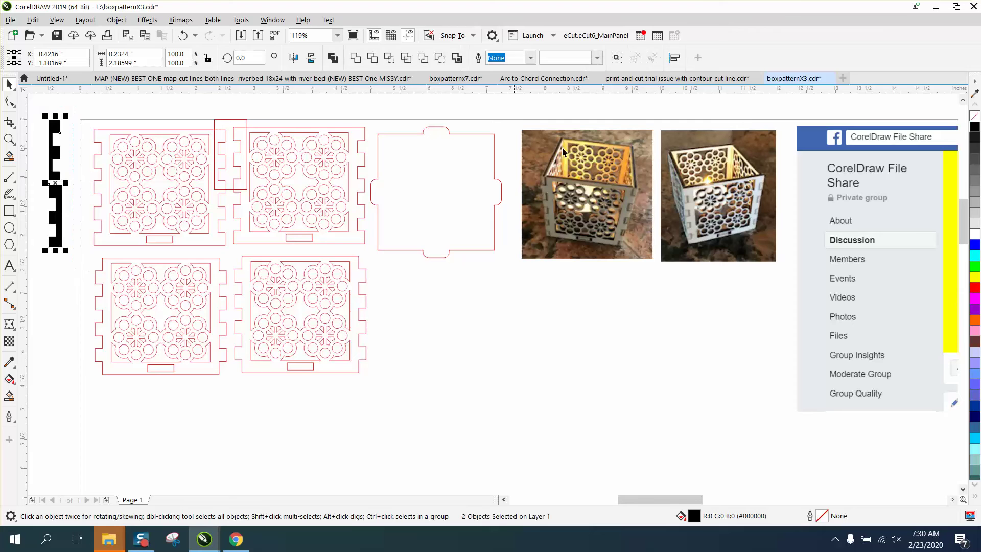
Step: Remove the pieces' fill, outline them in red hairline, and set the upper piece beside the other
click(975, 117)
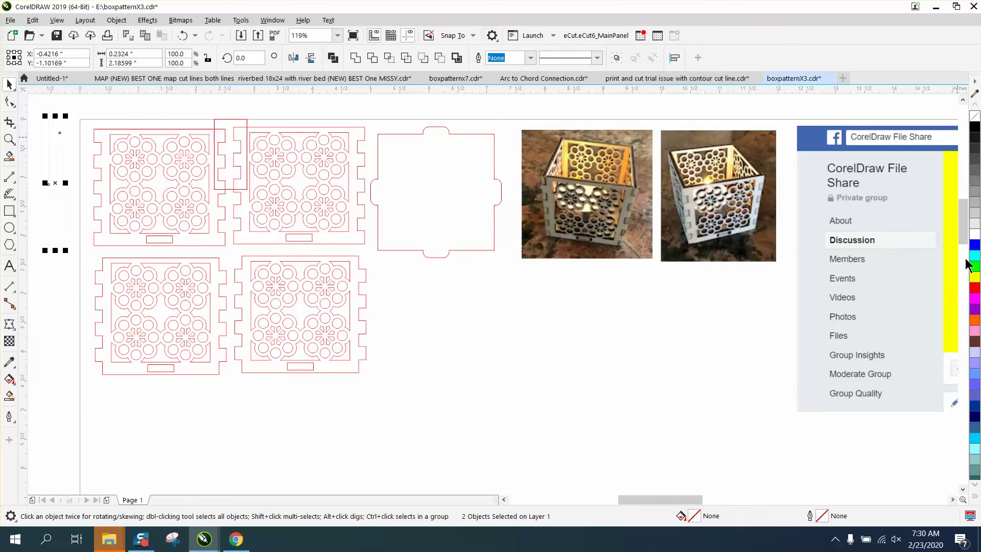
right_click(975, 289)
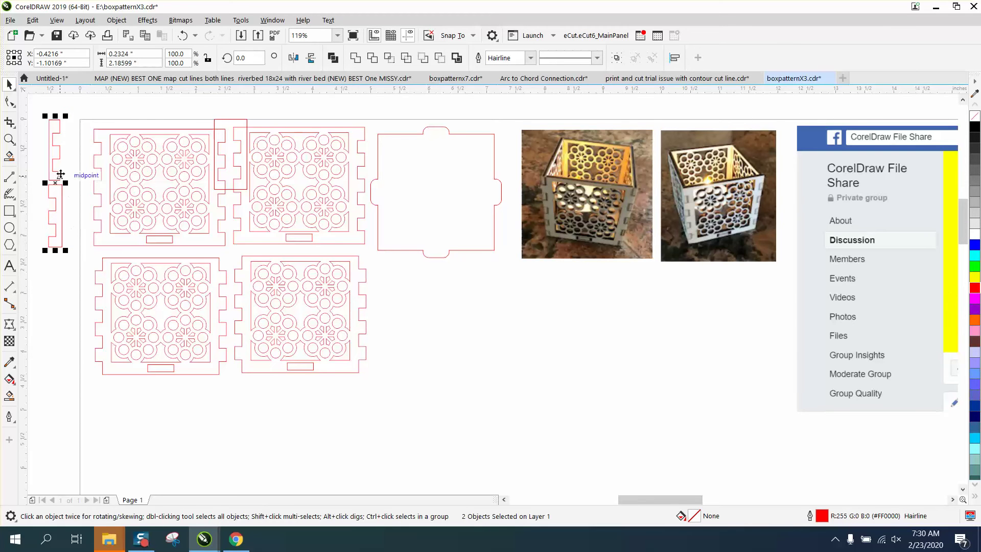
click(59, 149)
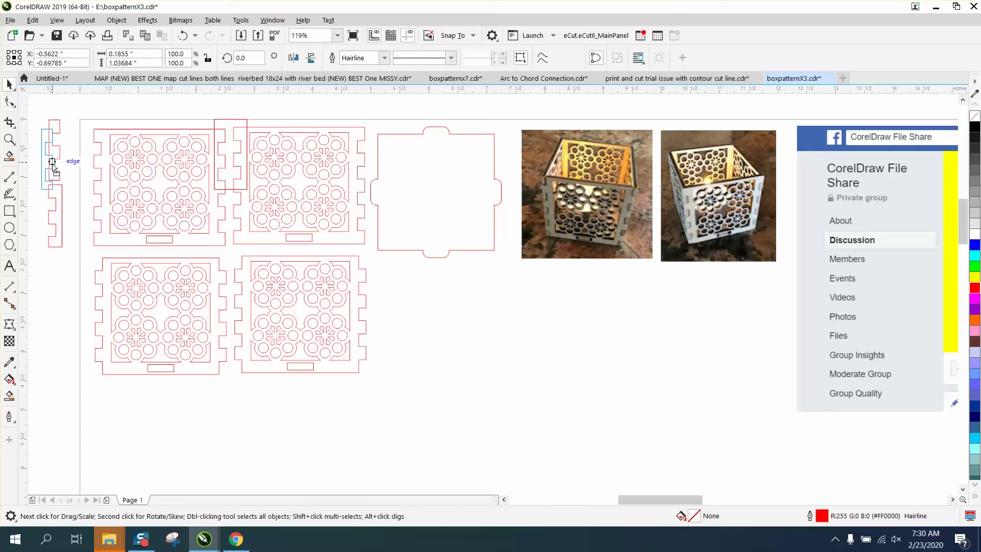
drag(59, 149, 46, 220)
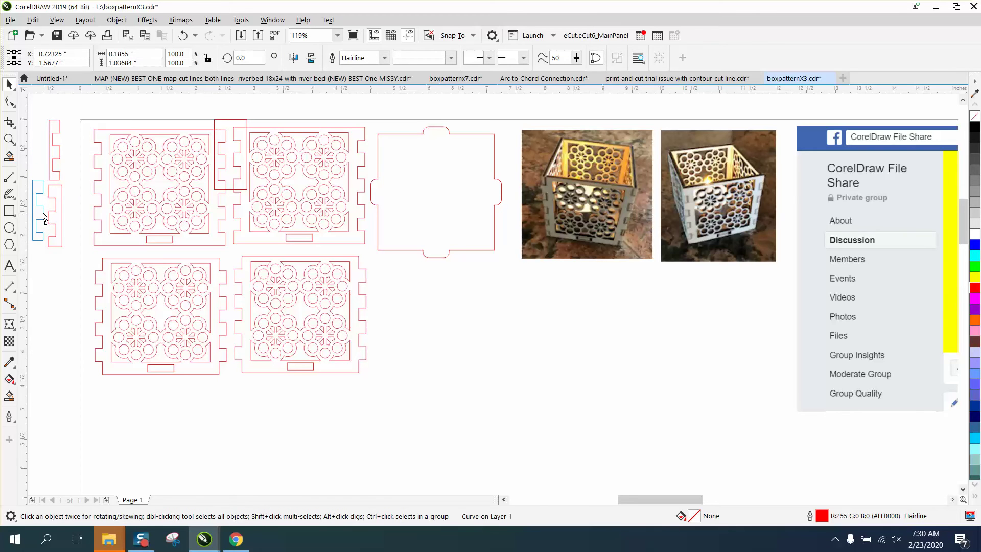
drag(46, 220, 43, 211)
Step: Select the off-page test piece and delete it
click(43, 212)
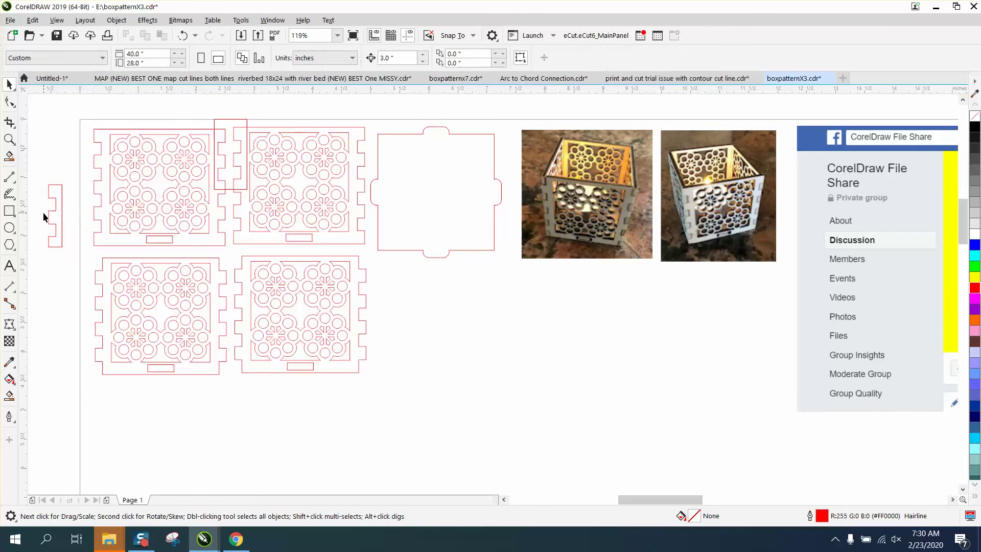
click(54, 206)
key(Delete)
Step: Smart Fill the tab region between the top panels and move the rectangle to the lower joint
click(10, 397)
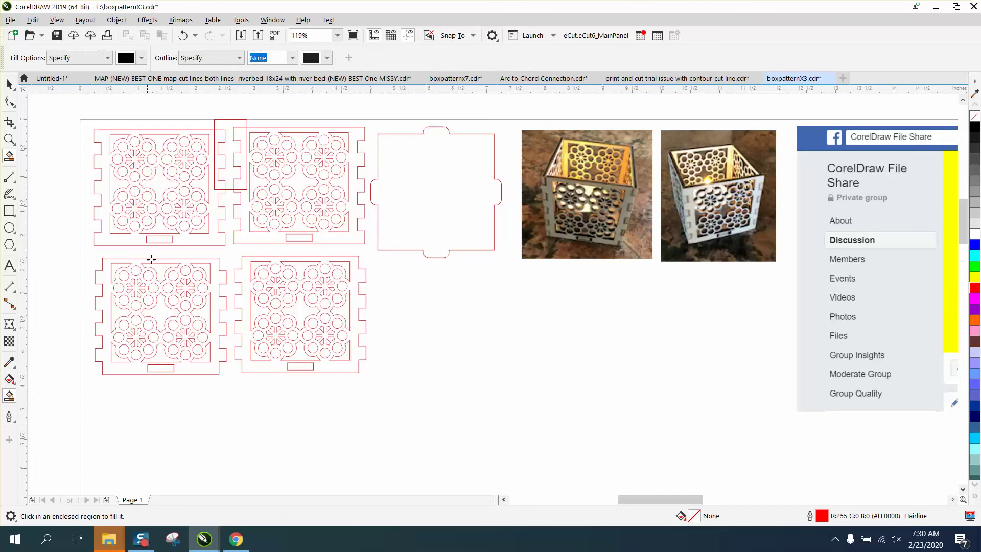
click(220, 137)
key(space)
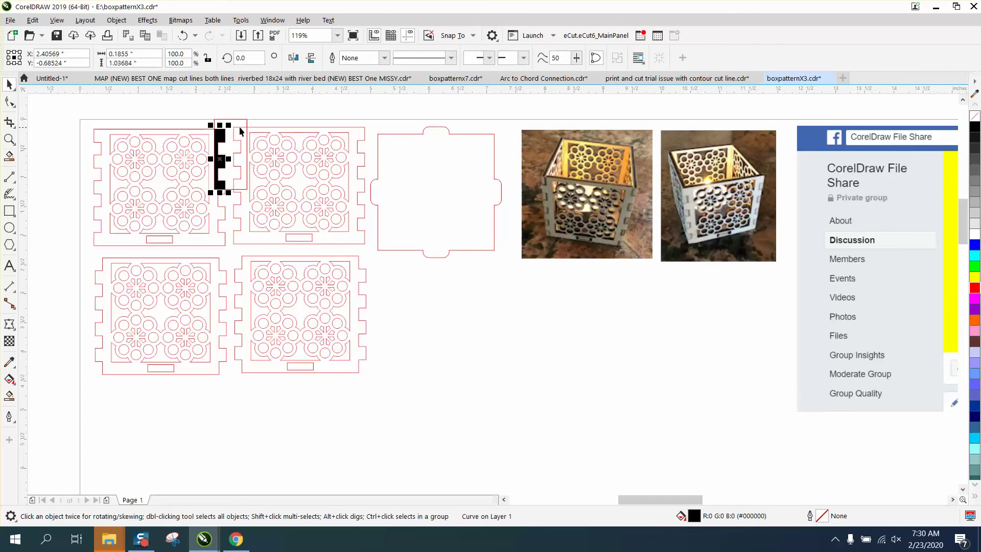
drag(242, 122, 244, 251)
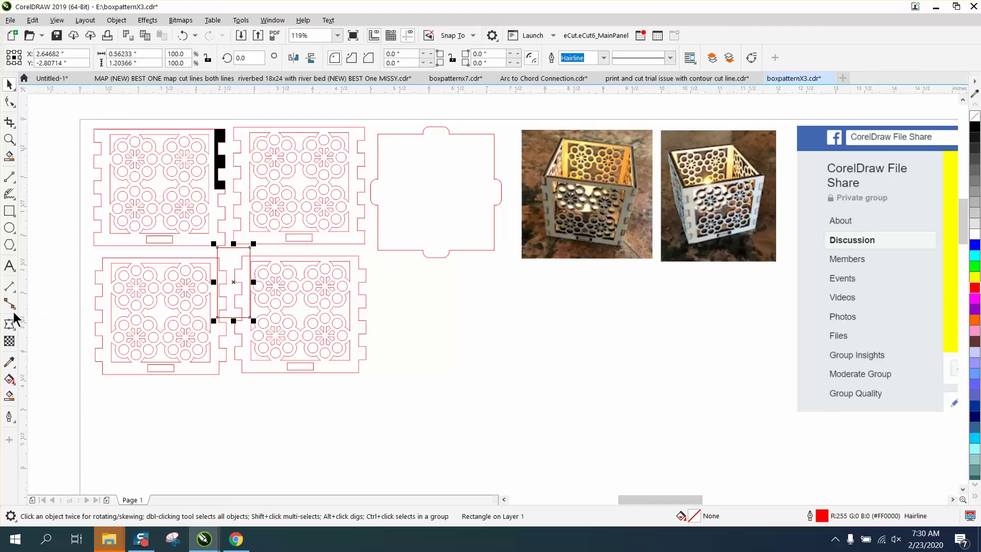
Step: Smart Fill the notch region between the lower panels and move both black pieces off-page left
click(9, 395)
click(243, 272)
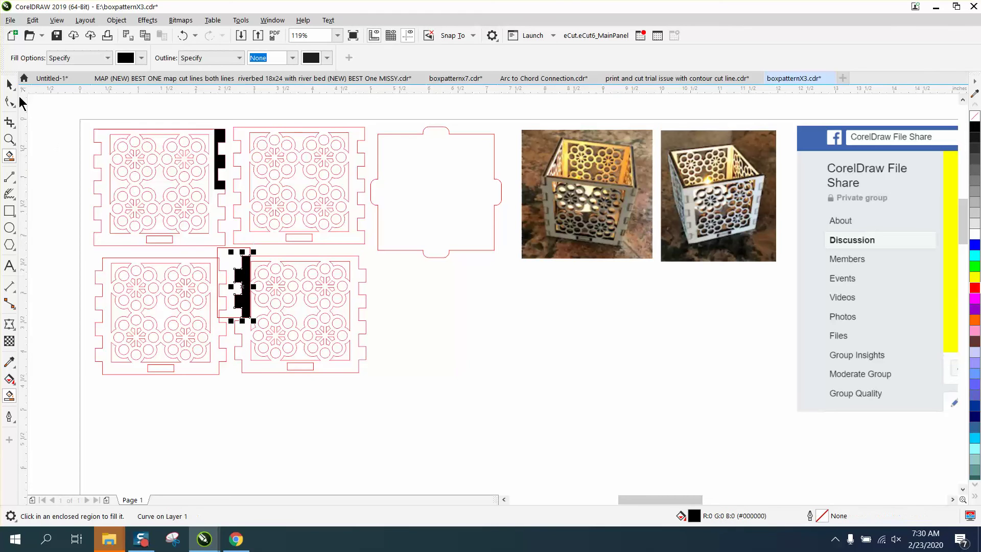
click(9, 84)
key(Escape)
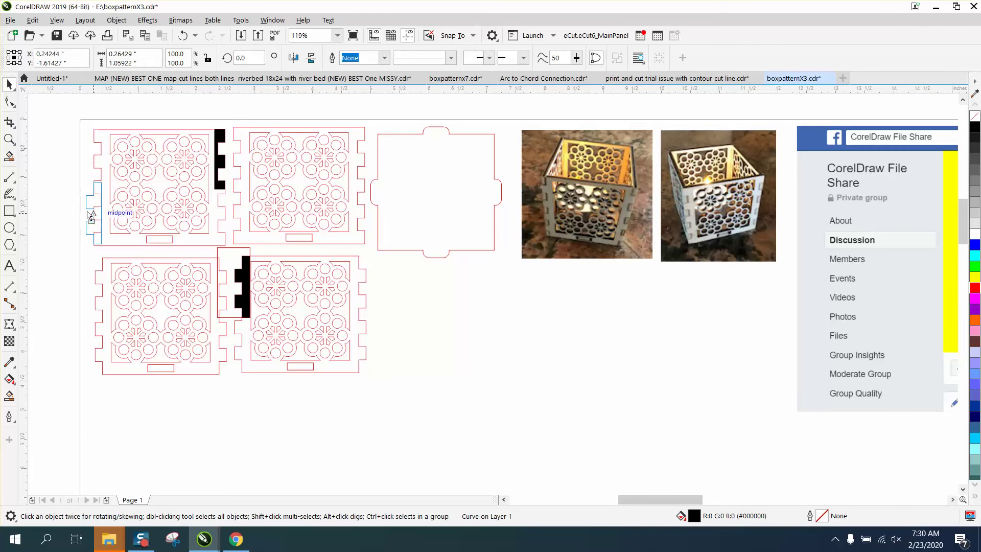
drag(91, 215, 56, 181)
drag(220, 162, 44, 182)
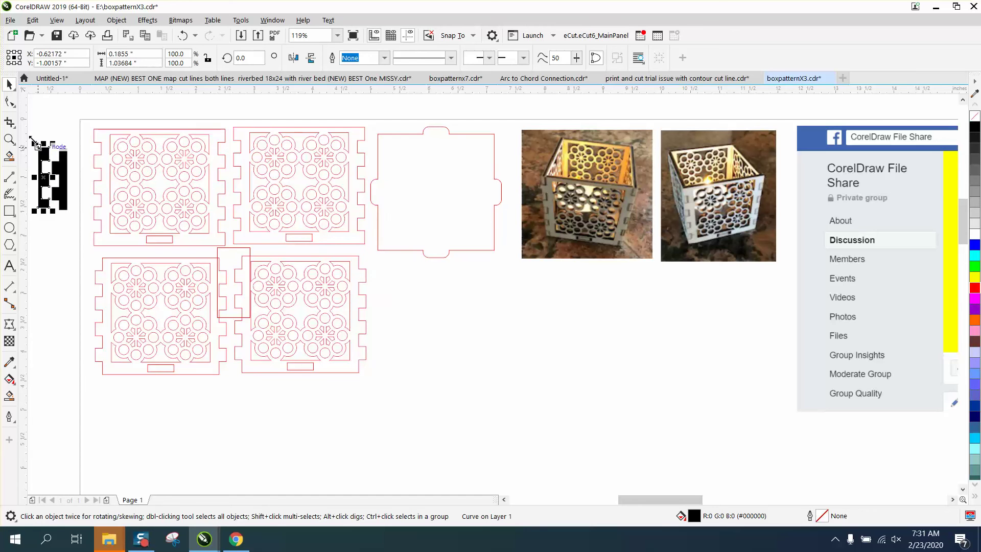
Step: Give both test pieces no fill and a red hairline outline
drag(34, 130, 84, 221)
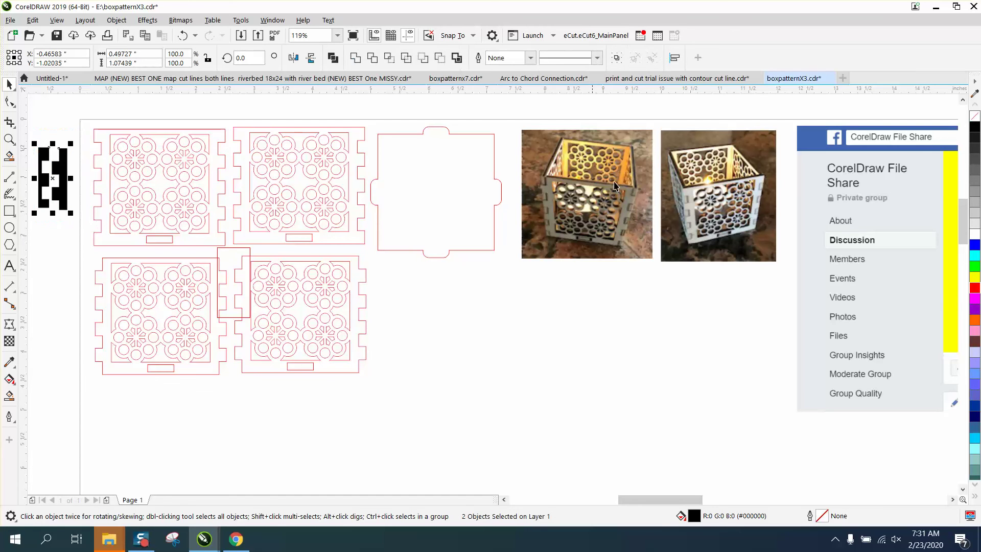
click(975, 116)
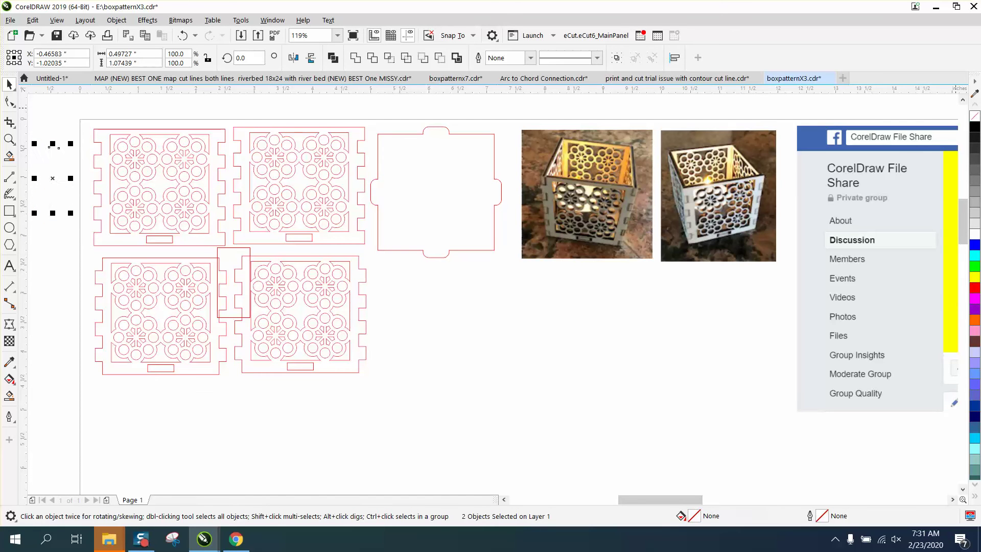
right_click(975, 288)
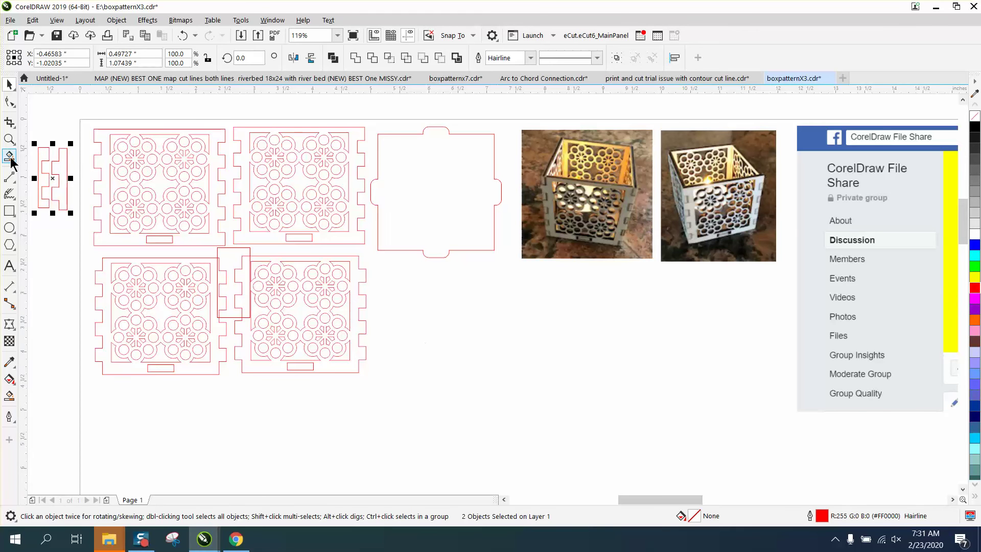
Step: Slide the right notch piece left until its fingers interlock with the left piece
click(9, 139)
drag(32, 143, 108, 220)
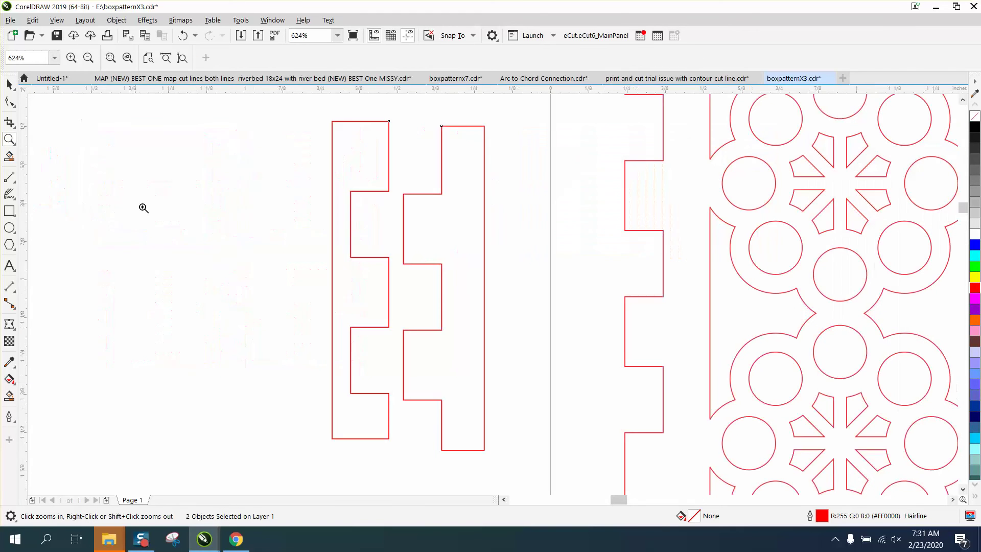
click(9, 87)
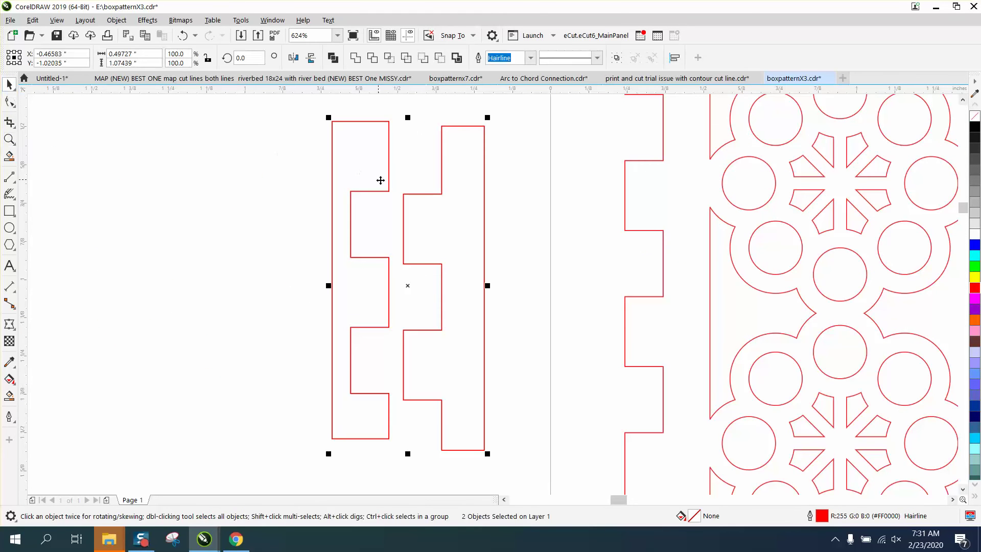
click(524, 184)
click(407, 193)
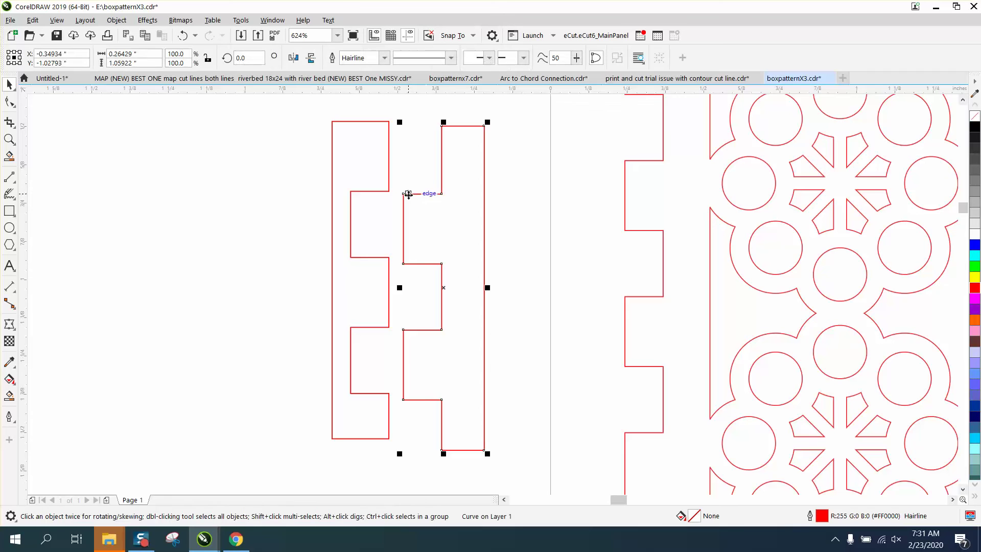
drag(407, 193, 351, 193)
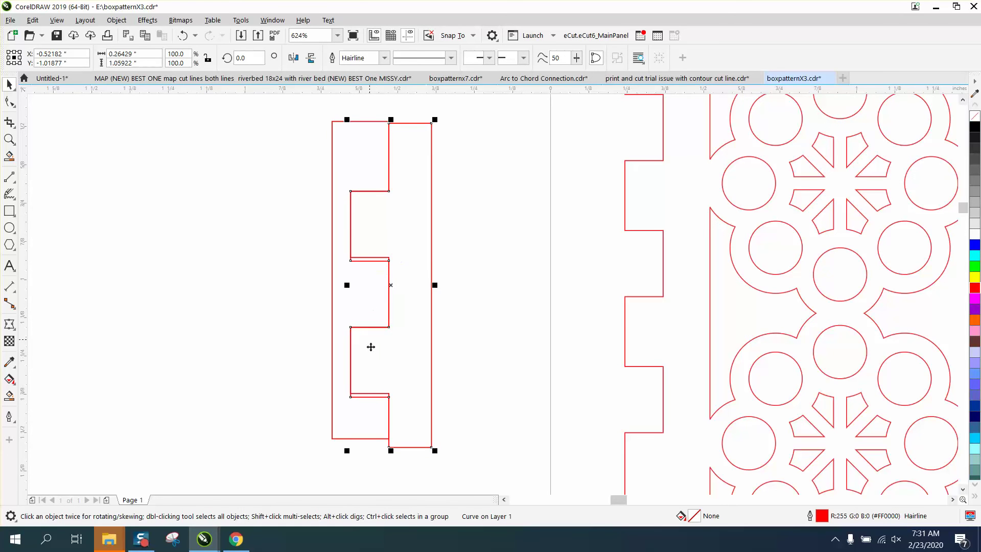
scroll(329, 225, down, 2)
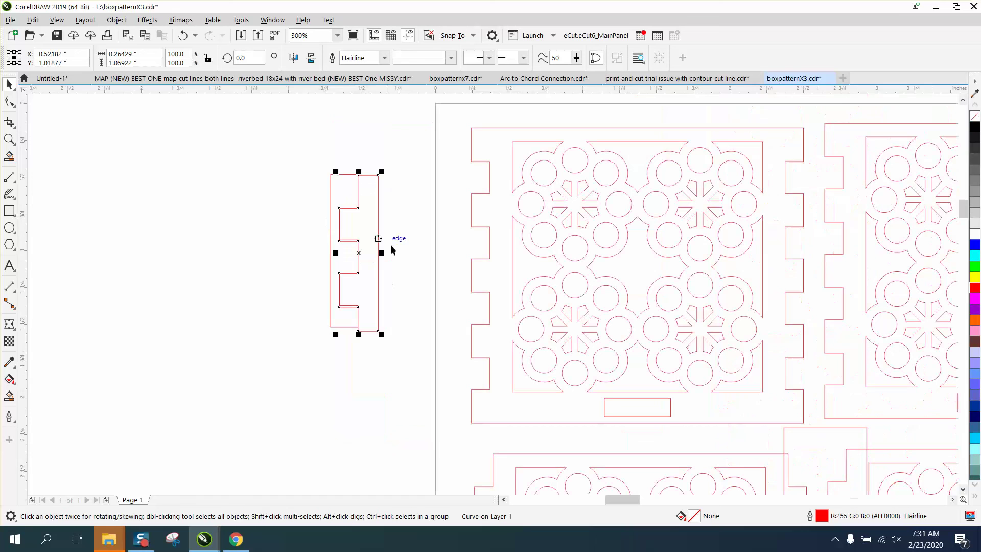
drag(359, 254, 388, 261)
scroll(127, 188, down, 2)
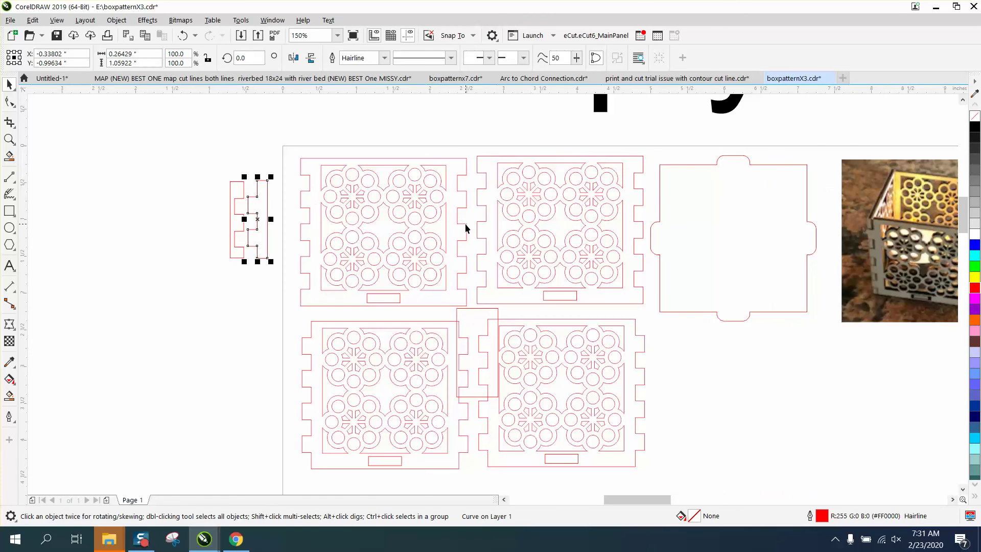
click(9, 139)
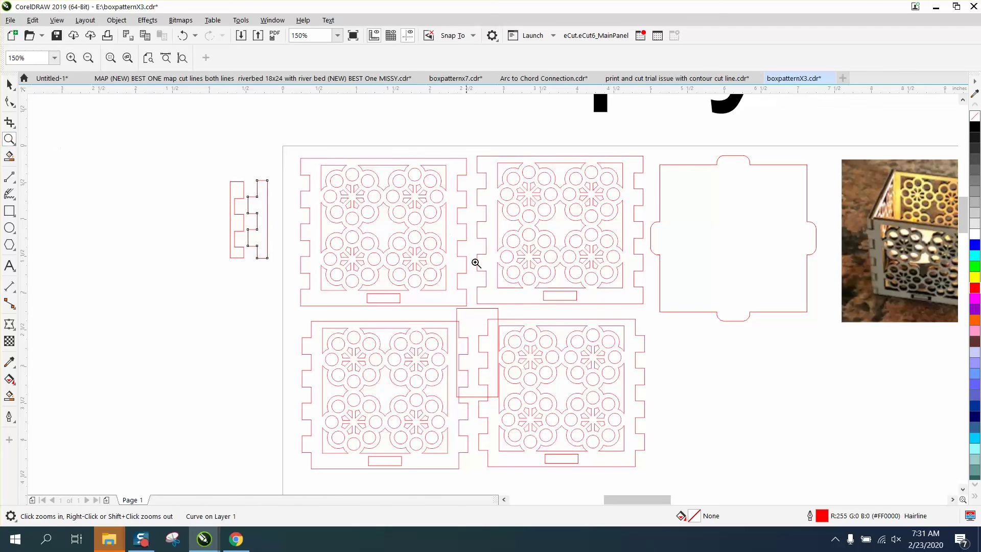
Step: Measure the panel's bottom edge (2.01 inches) with a dimension line, then delete it
drag(476, 262, 698, 373)
click(9, 286)
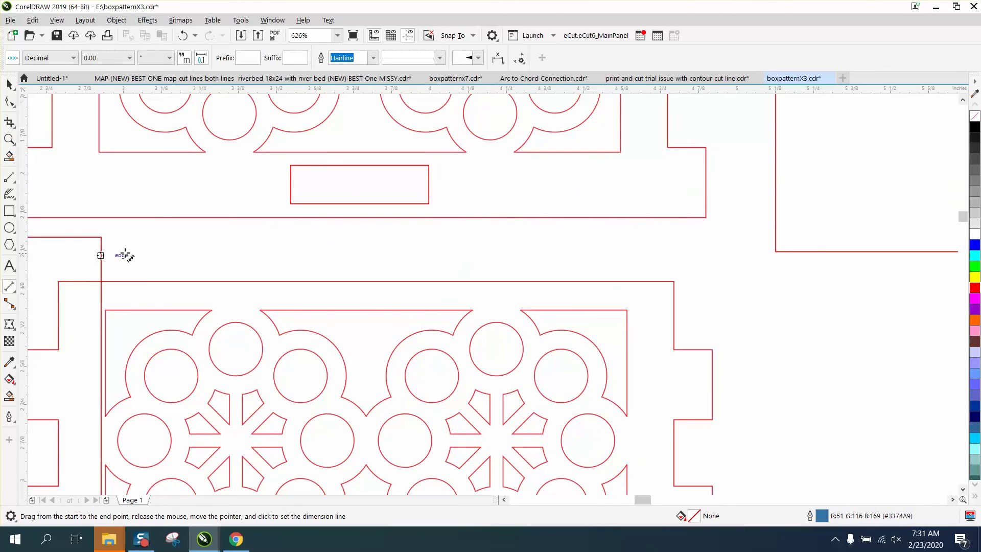
scroll(252, 207, down, 3)
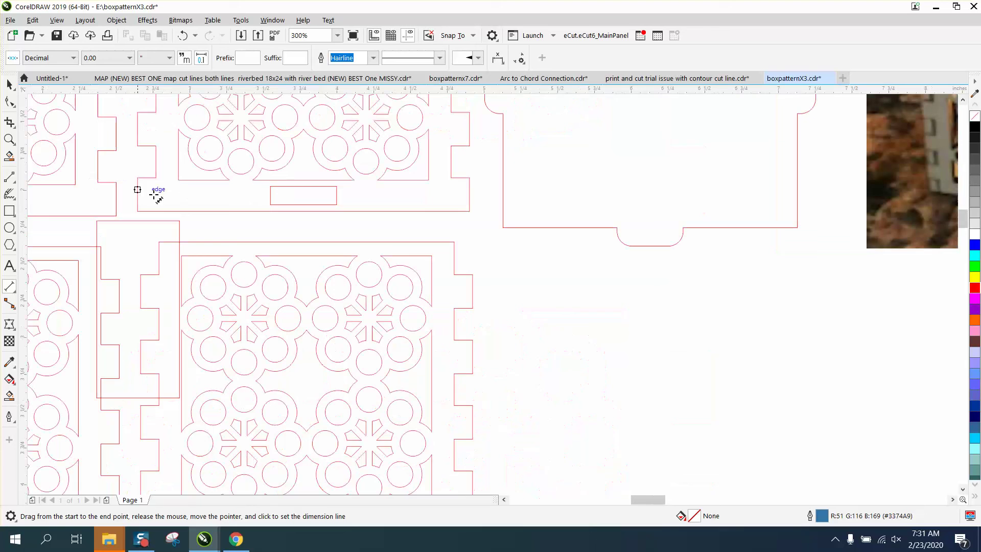
drag(156, 178, 451, 178)
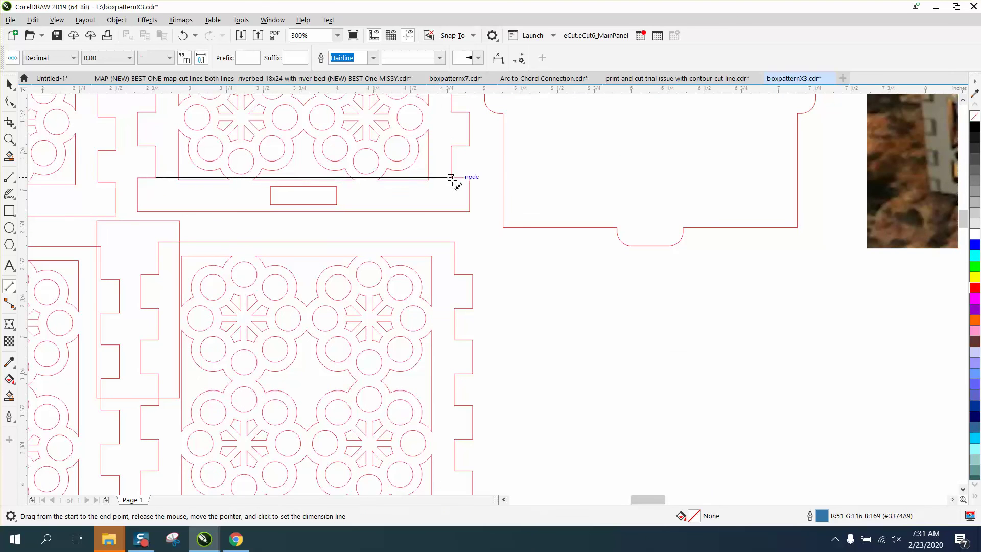
click(367, 184)
key(Delete)
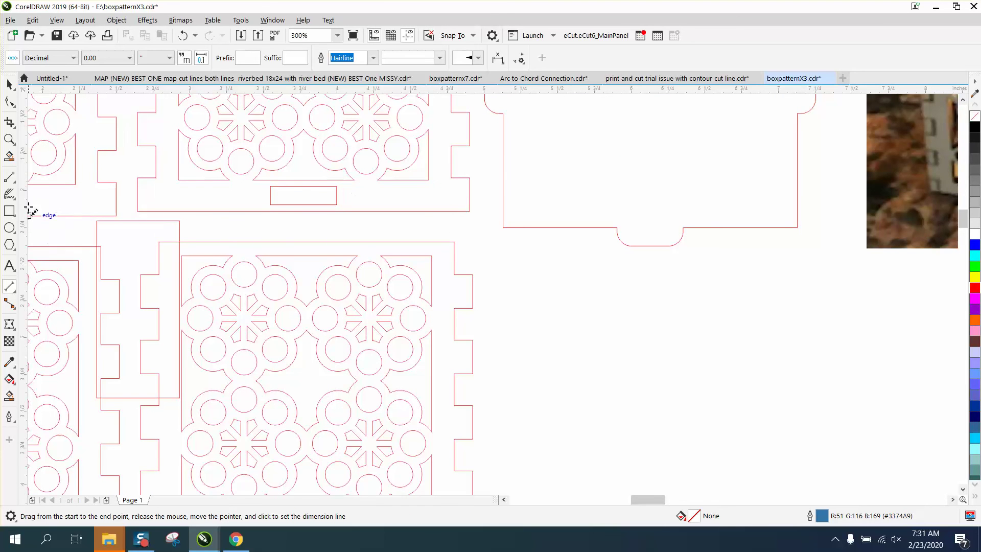
Step: Smart Fill the slotted strip below a 2-point line, move it right, and remove its fill
click(15, 182)
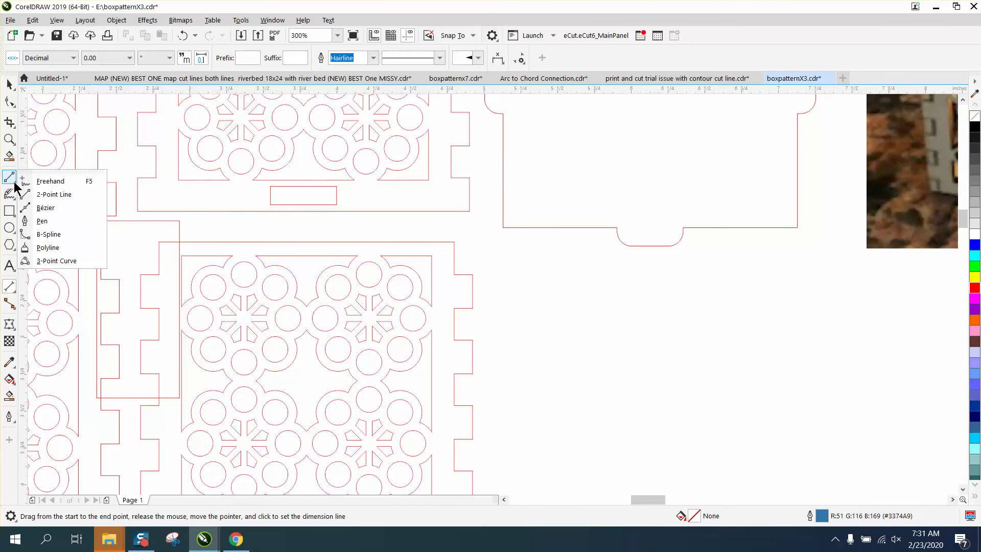
click(46, 194)
drag(157, 179, 451, 178)
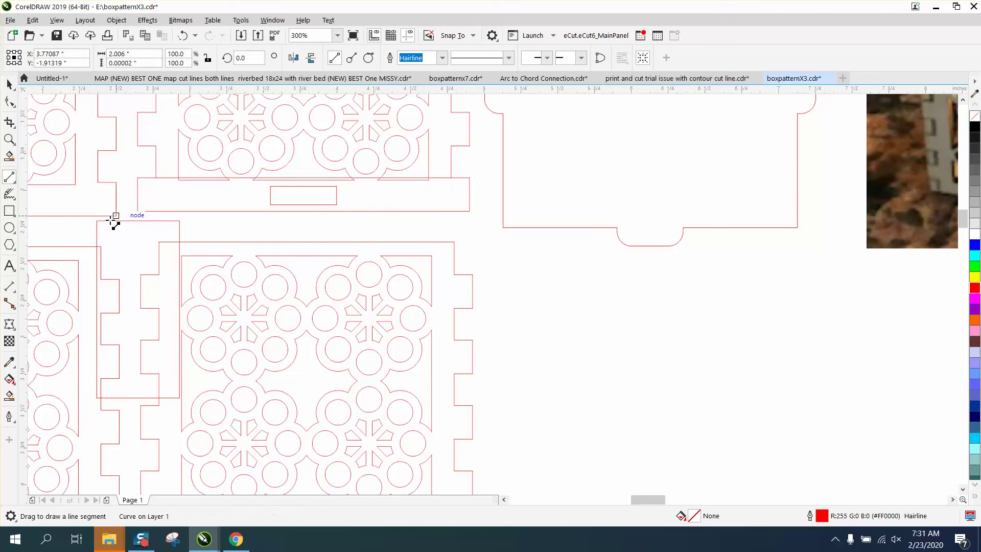
click(10, 395)
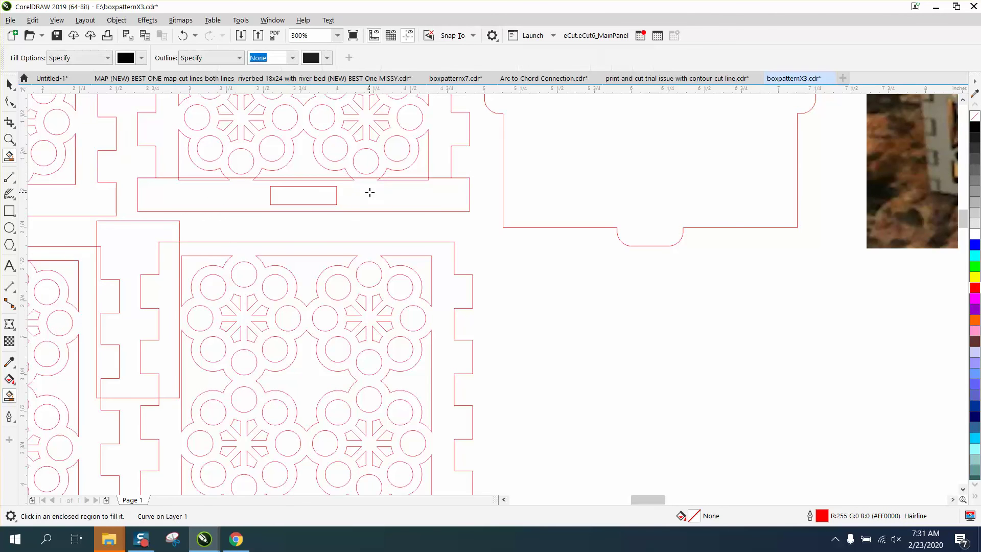
click(369, 194)
click(9, 85)
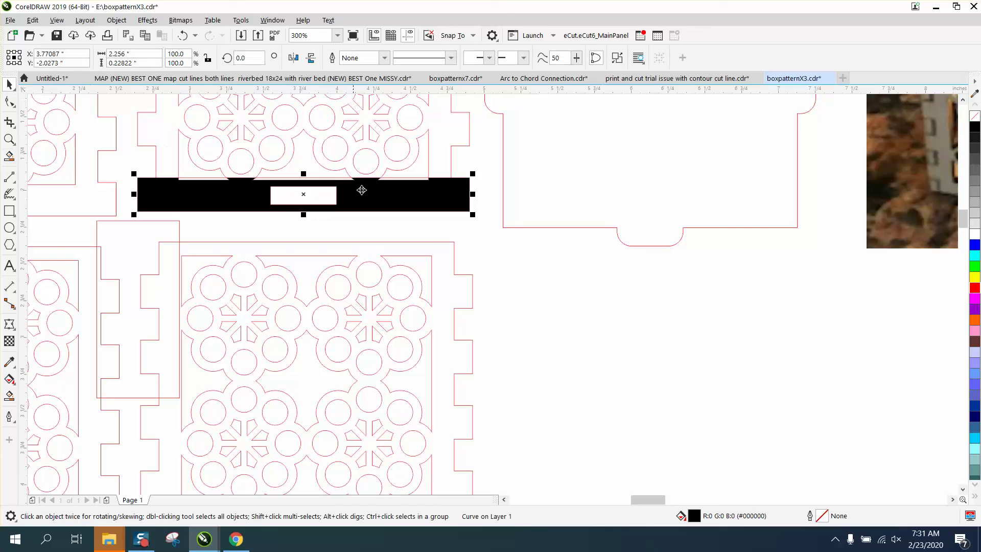
drag(379, 197, 762, 346)
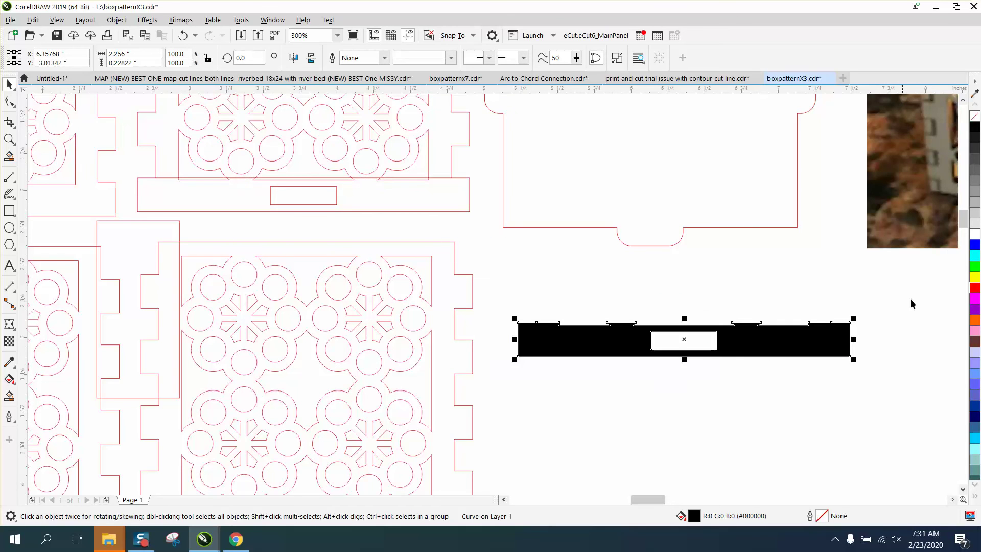
click(975, 117)
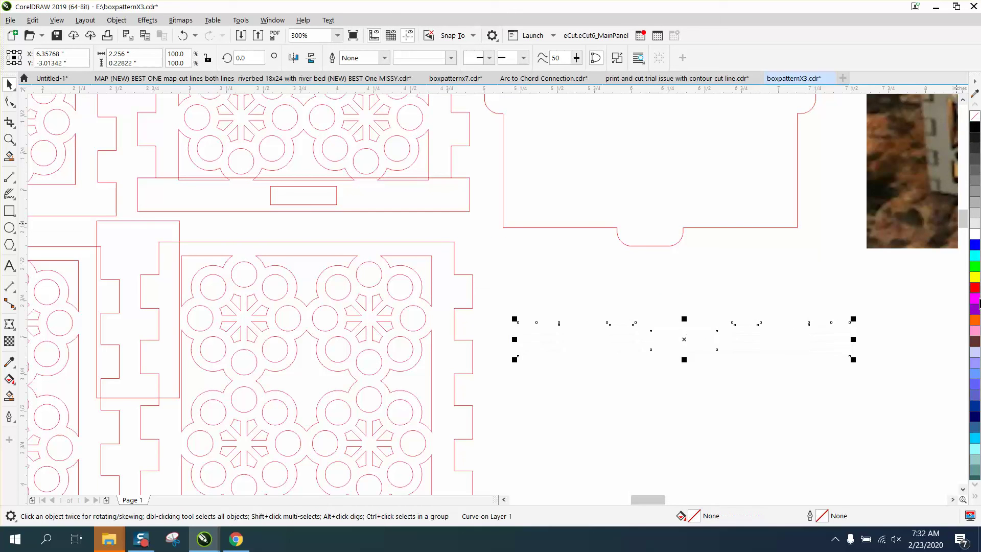
Step: Outline the slot strip in red hairline and Smart Fill the base's tab region under a 2-point line
right_click(976, 291)
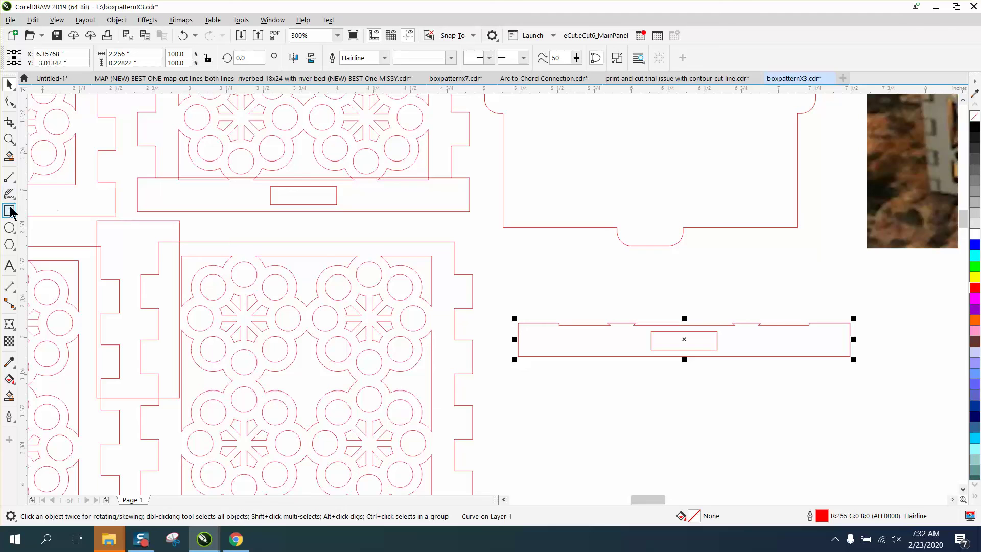
click(9, 177)
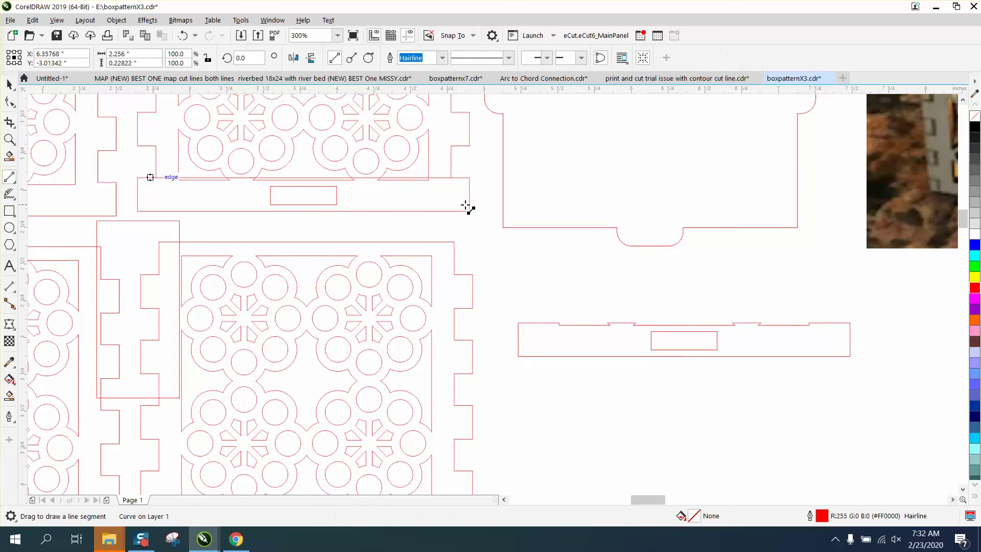
drag(485, 206, 823, 206)
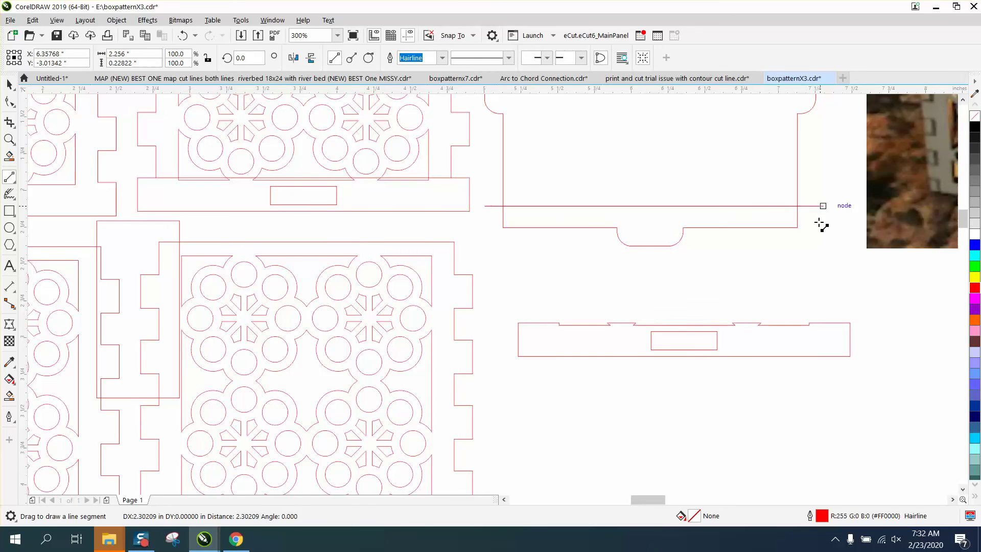
click(9, 395)
click(654, 209)
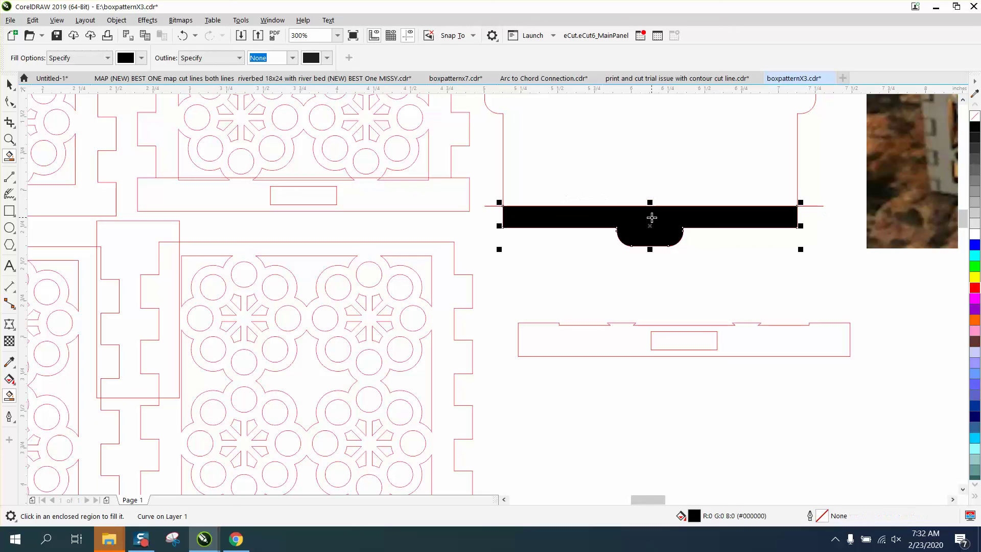
Step: Move the tab piece above the slot strip, remove its fill and outline it in red hairline
click(10, 85)
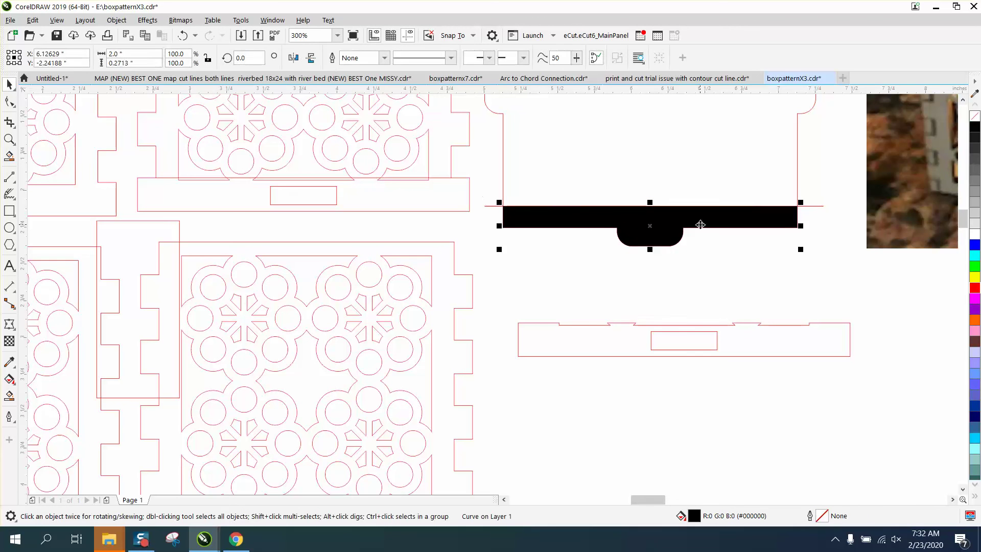
drag(652, 226, 688, 301)
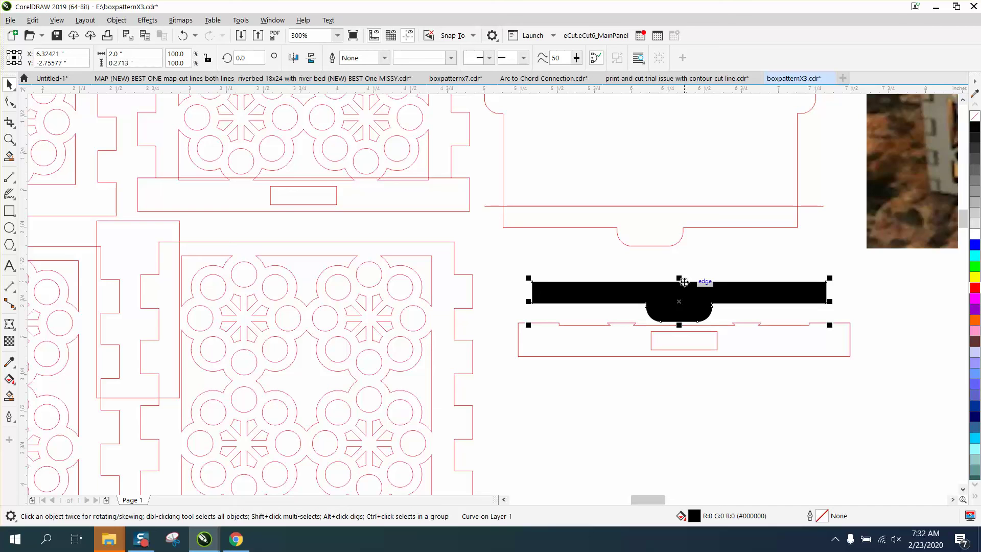
click(975, 116)
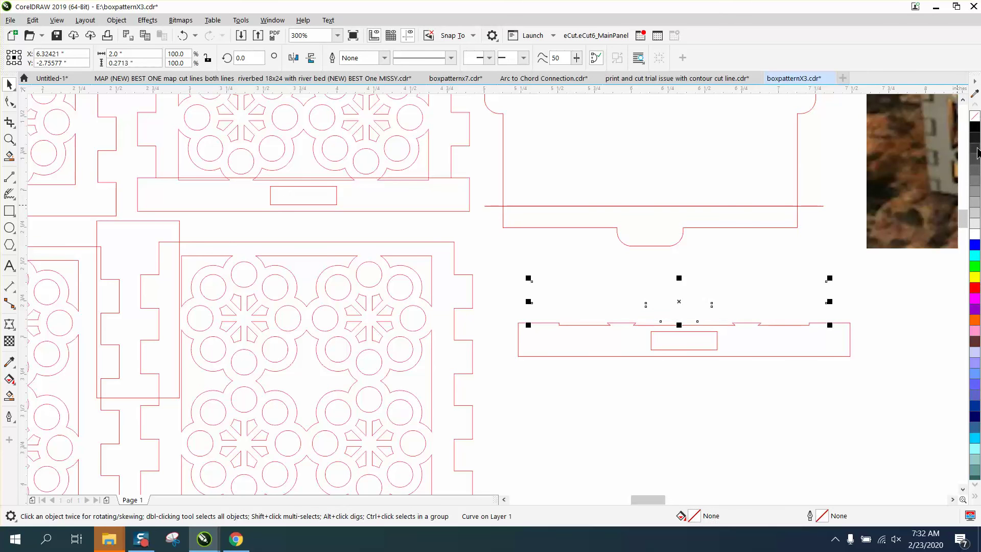
right_click(976, 289)
scroll(813, 327, down, 2)
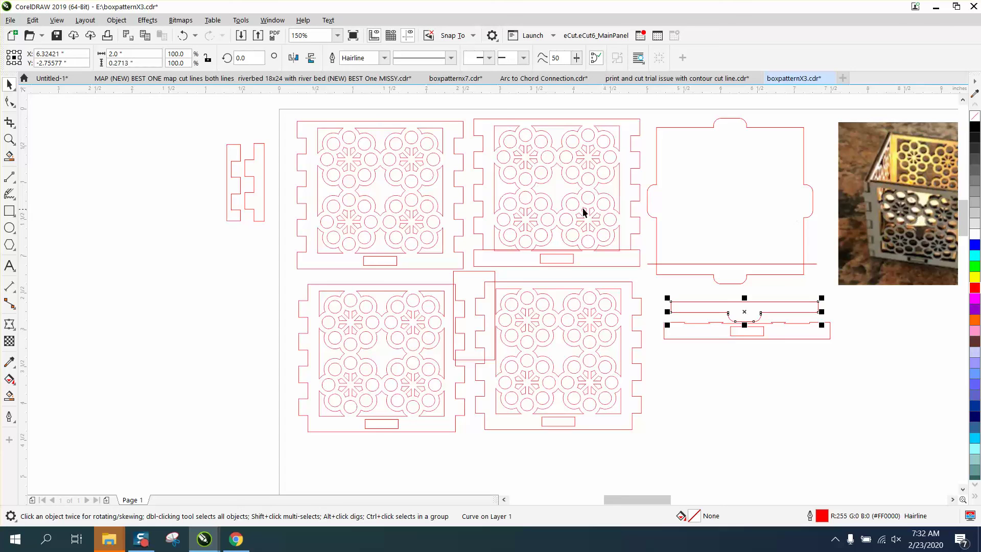
scroll(292, 190, down, 4)
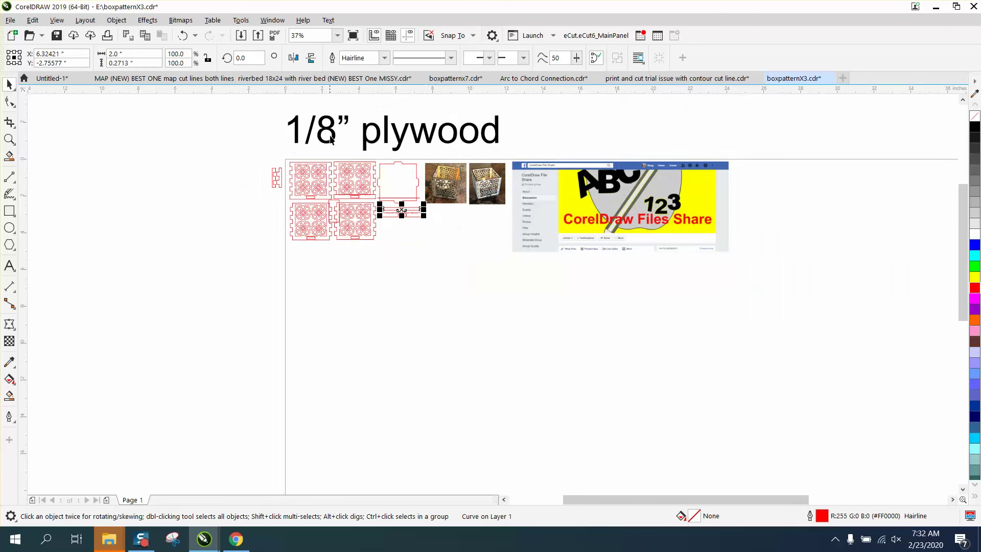
click(9, 139)
drag(234, 144, 775, 279)
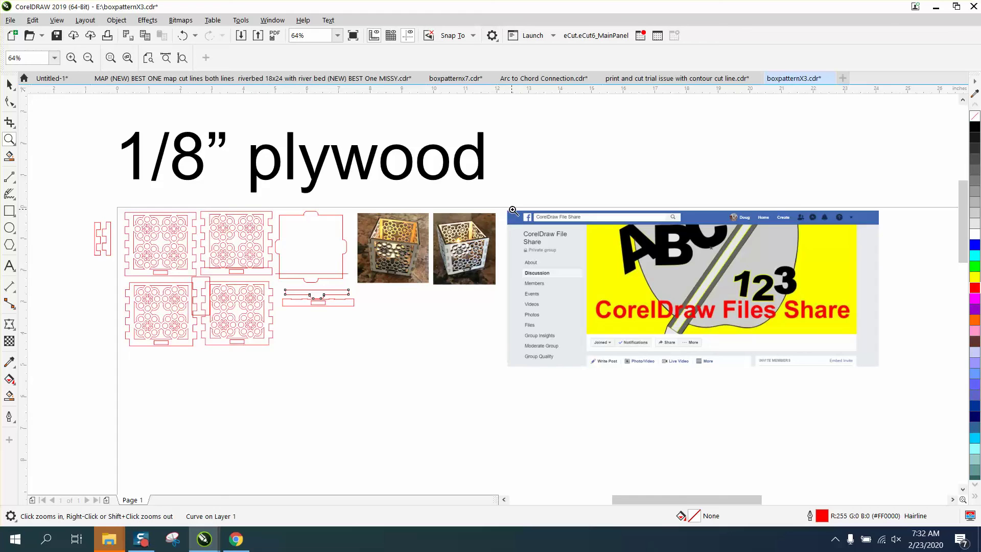
drag(608, 254, 609, 255)
right_click(608, 253)
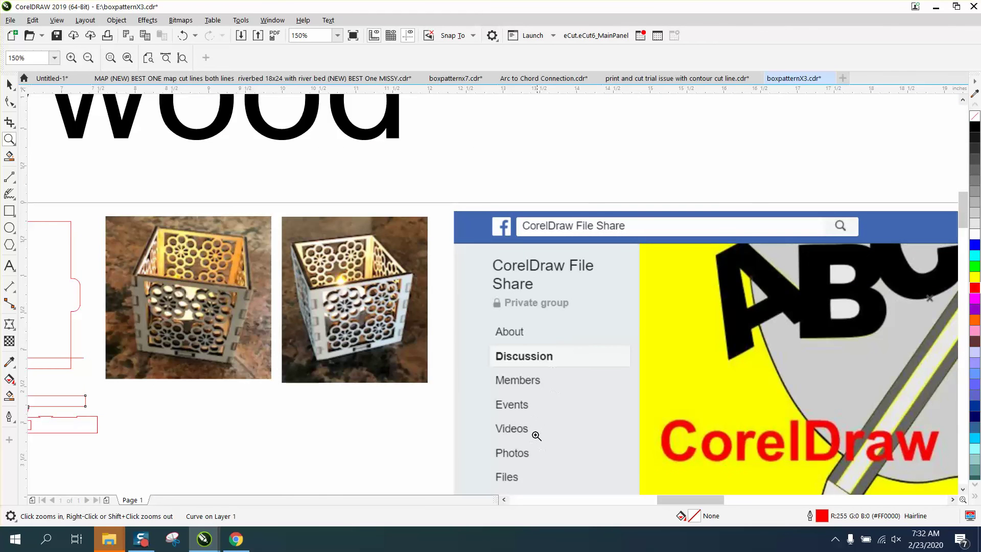